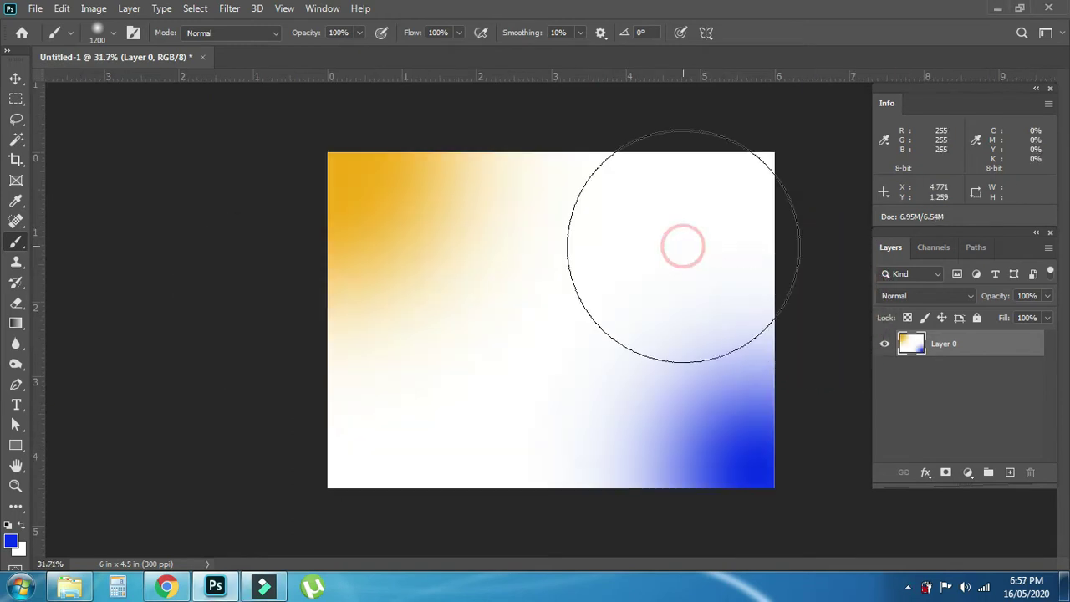
# Switch from the Brush tool to the Zoom tool with the Z shortcut
pyautogui.press('z')
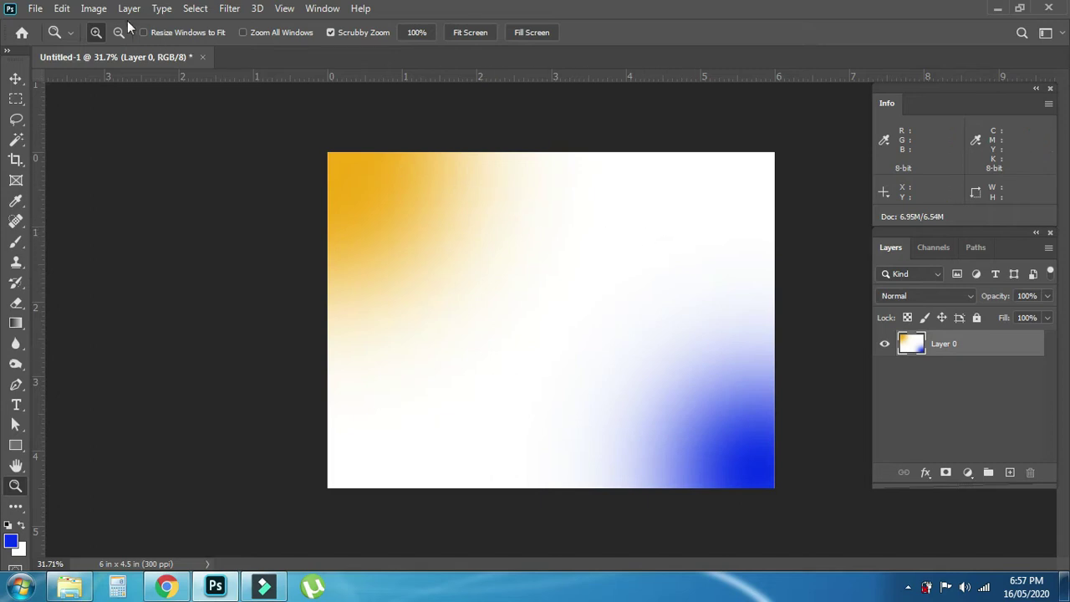
# Rotate the whole gradient canvas 180° so the orange and blue corners swap places
pyautogui.click(102, 10)
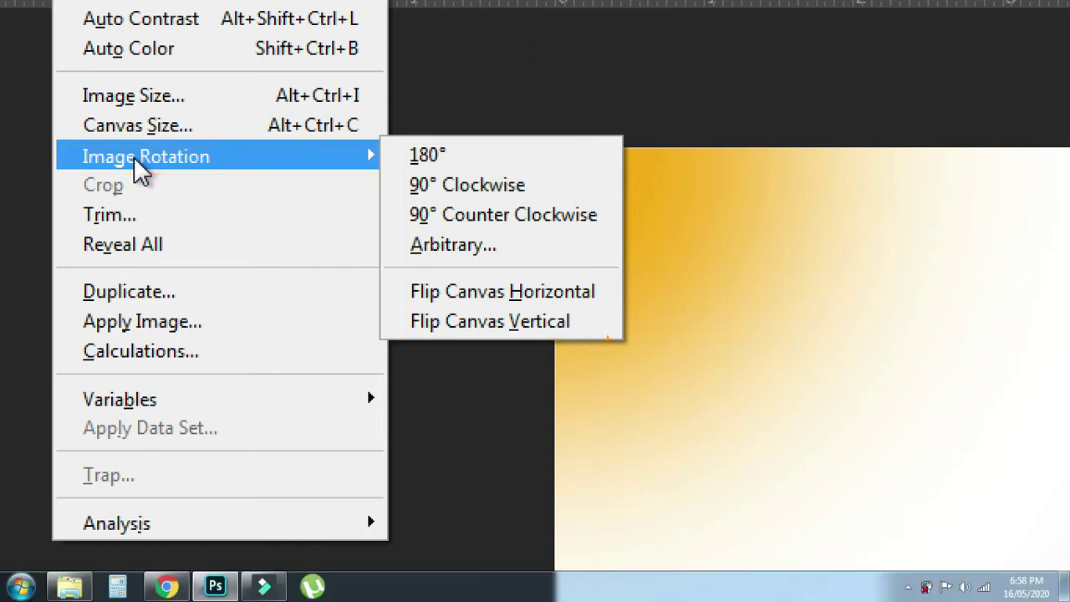
pyautogui.click(535, 310)
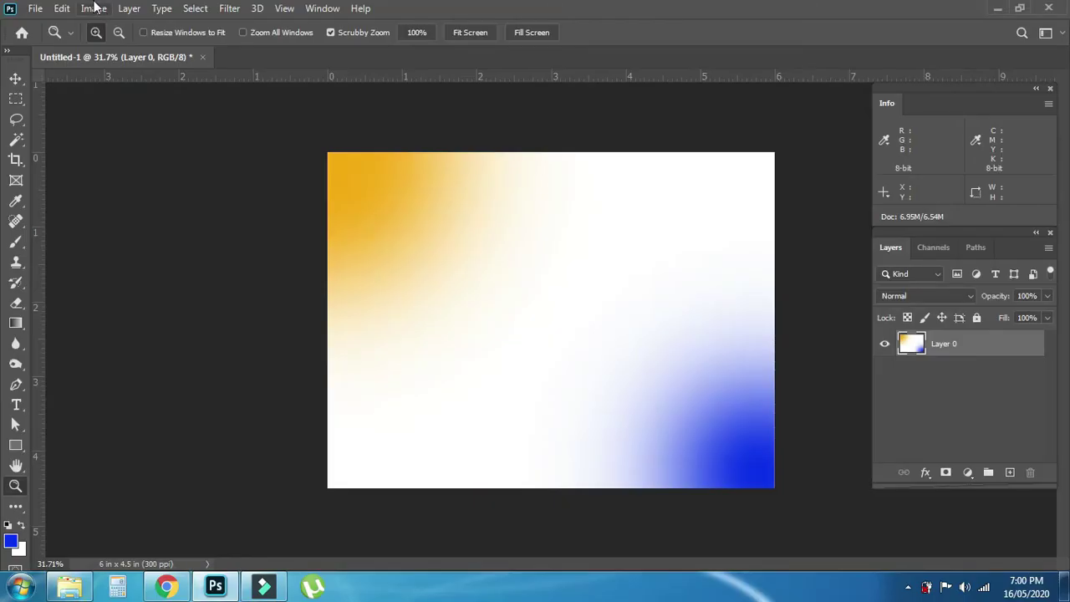
pyautogui.click(93, 8)
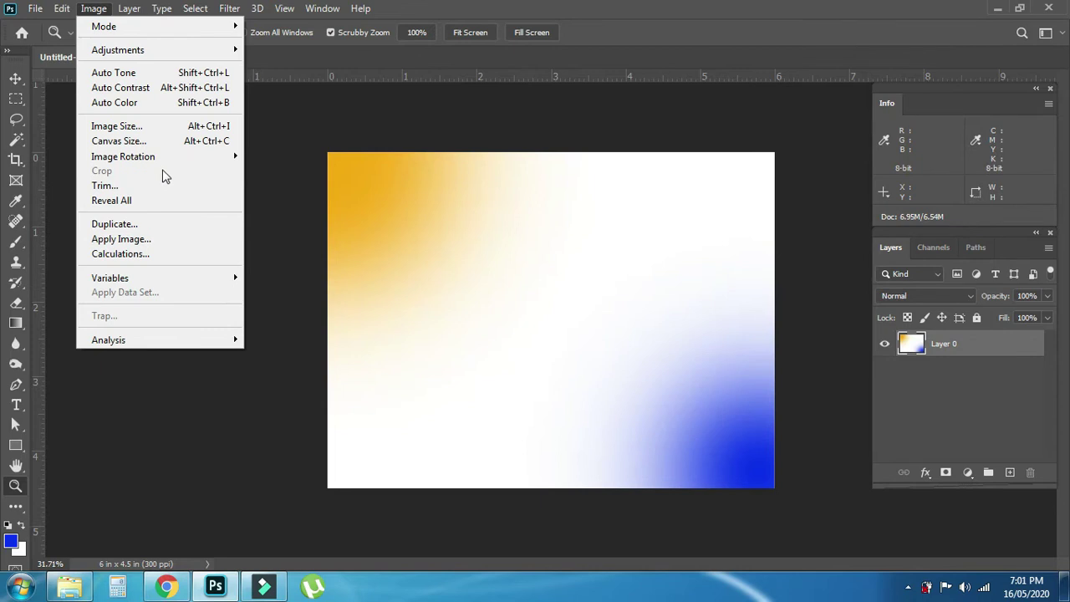
pyautogui.moveTo(123, 156)
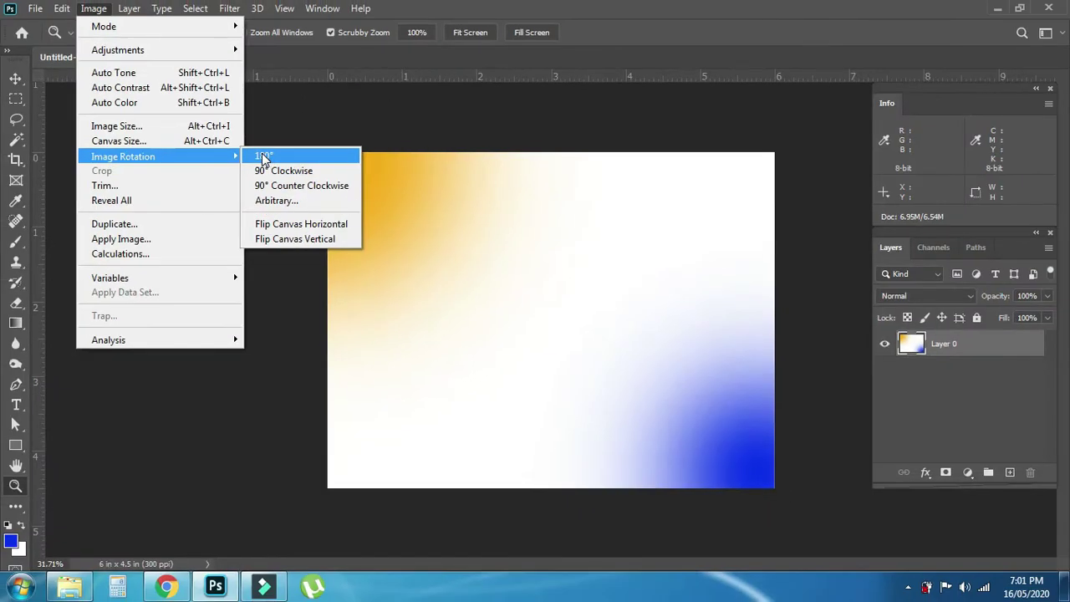
pyautogui.click(262, 156)
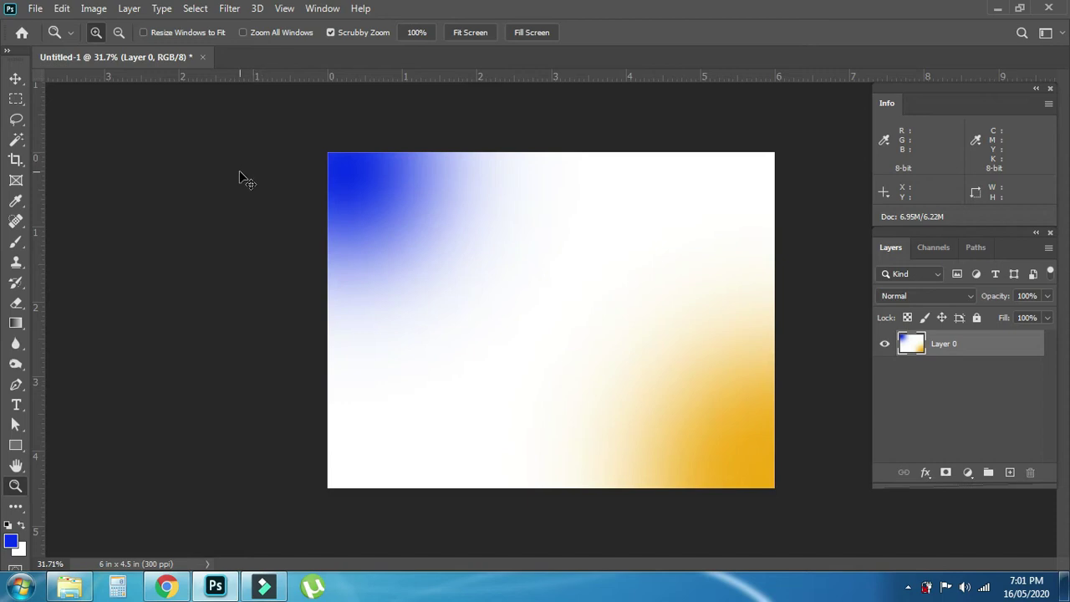
pyautogui.click(93, 8)
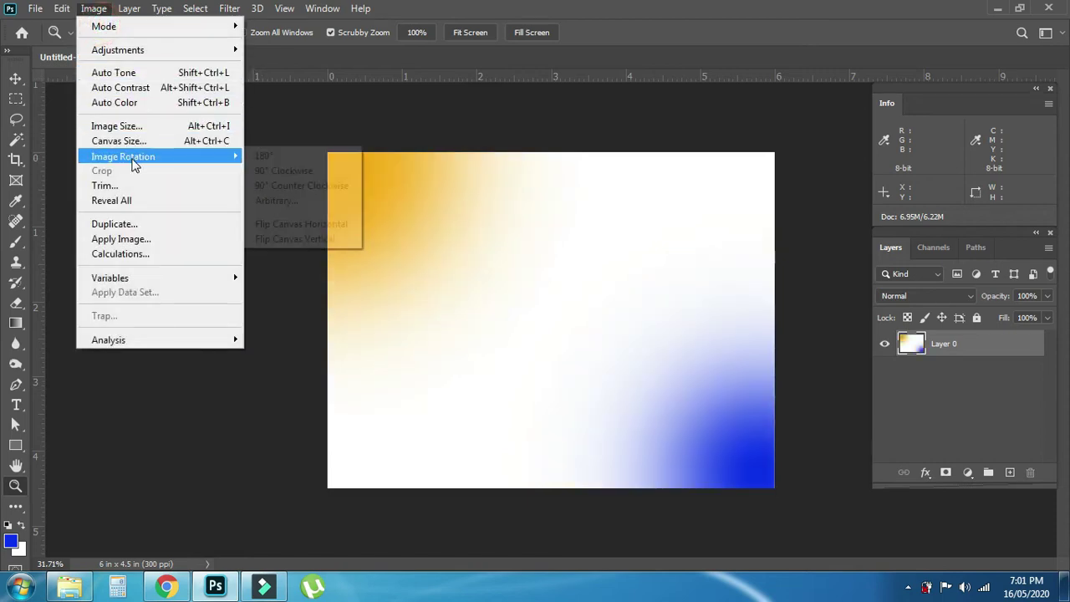
pyautogui.moveTo(123, 156)
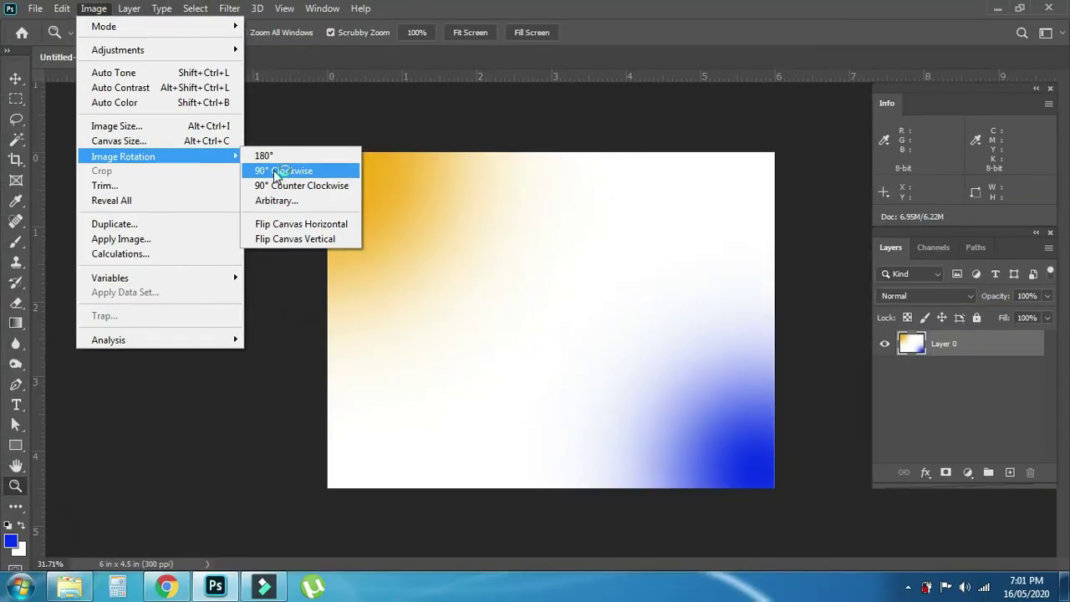
# Rotate the canvas 90° clockwise into portrait, then undo back to landscape
pyautogui.click(276, 176)
pyautogui.hotkey('ctrl', 'z')
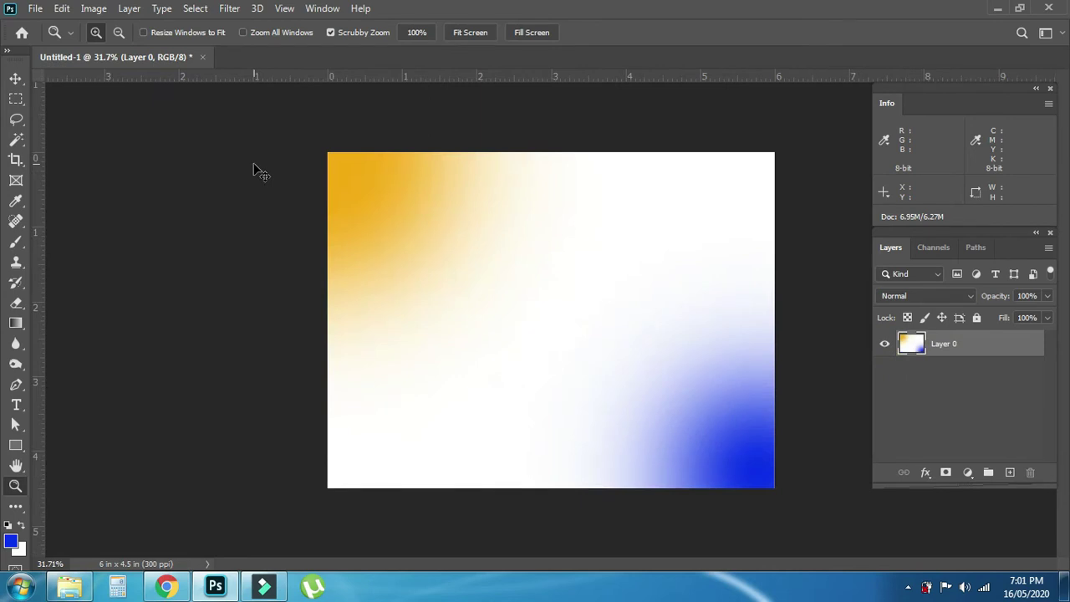
pyautogui.hotkey('ctrl', 'shift', 'z')
pyautogui.hotkey('ctrl', 'z')
# Rotate the canvas 90° counter-clockwise, fit it on screen, then undo to landscape
pyautogui.click(94, 8)
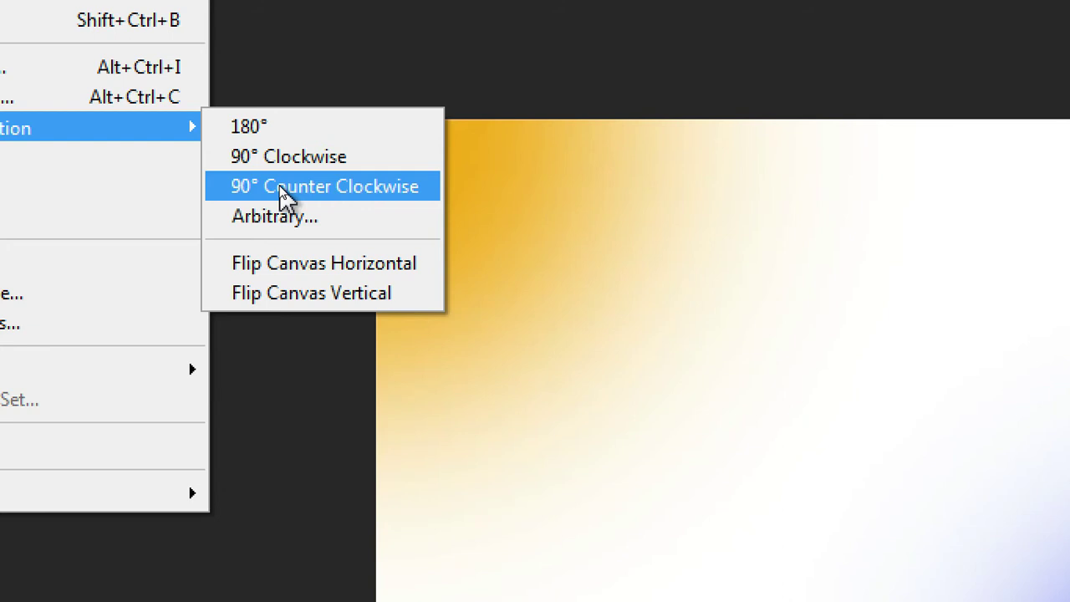
pyautogui.click(281, 187)
pyautogui.rightClick(861, 168)
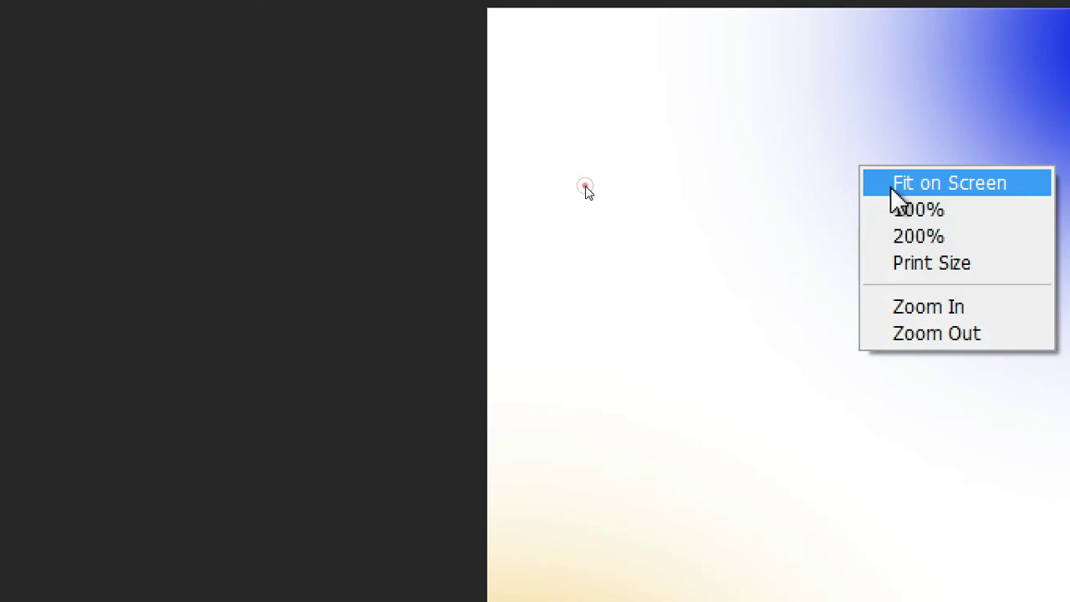
pyautogui.click(893, 184)
pyautogui.press('v')
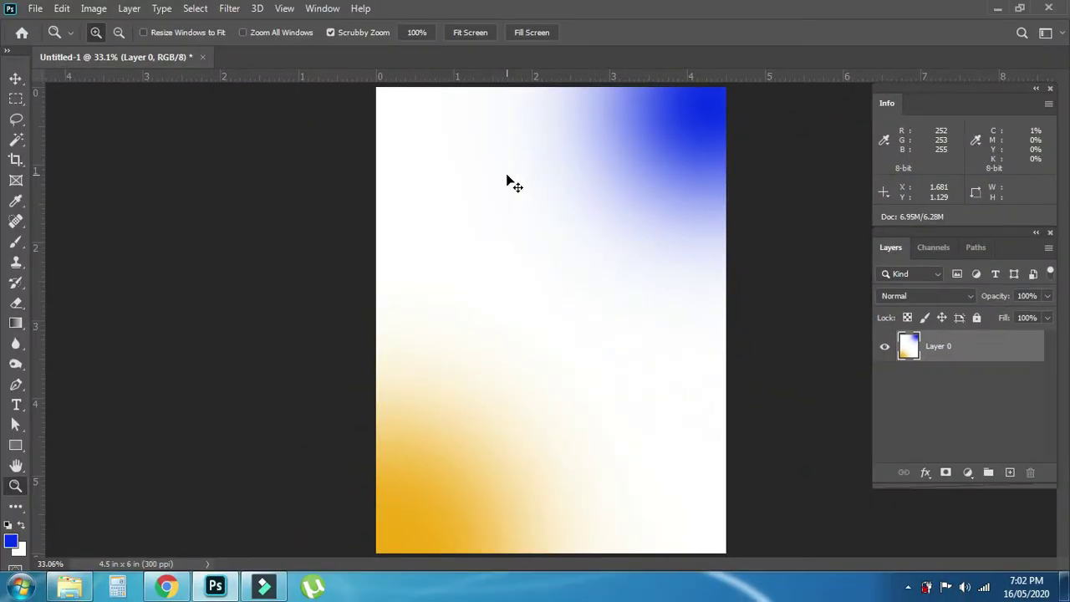
pyautogui.hotkey('ctrl', 'z')
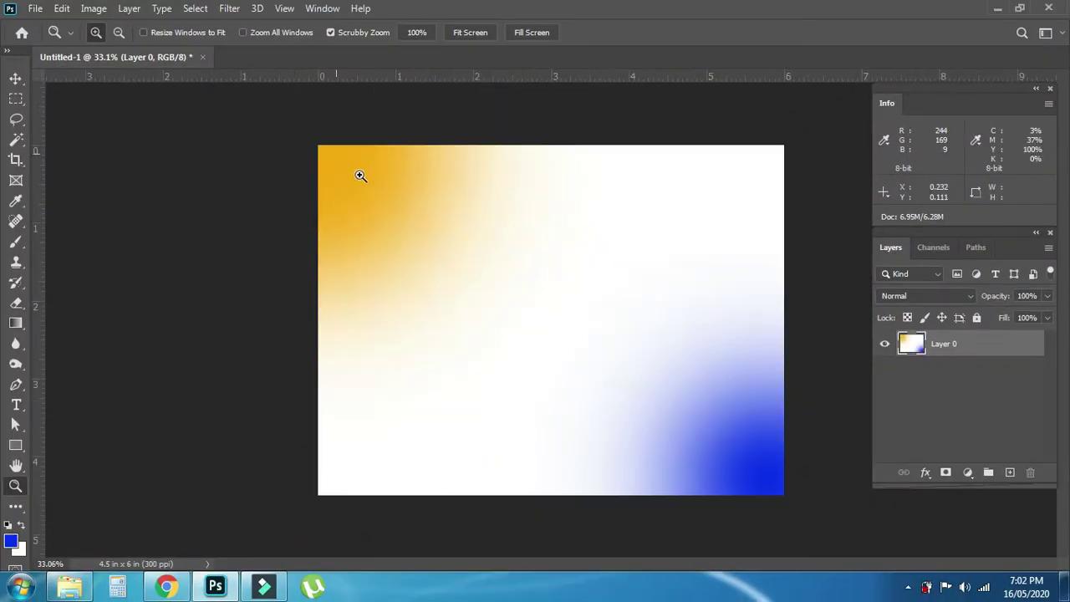
# Zoom in slightly, rotate the canvas 180° and 90° clockwise, then undo to landscape
pyautogui.click(94, 8)
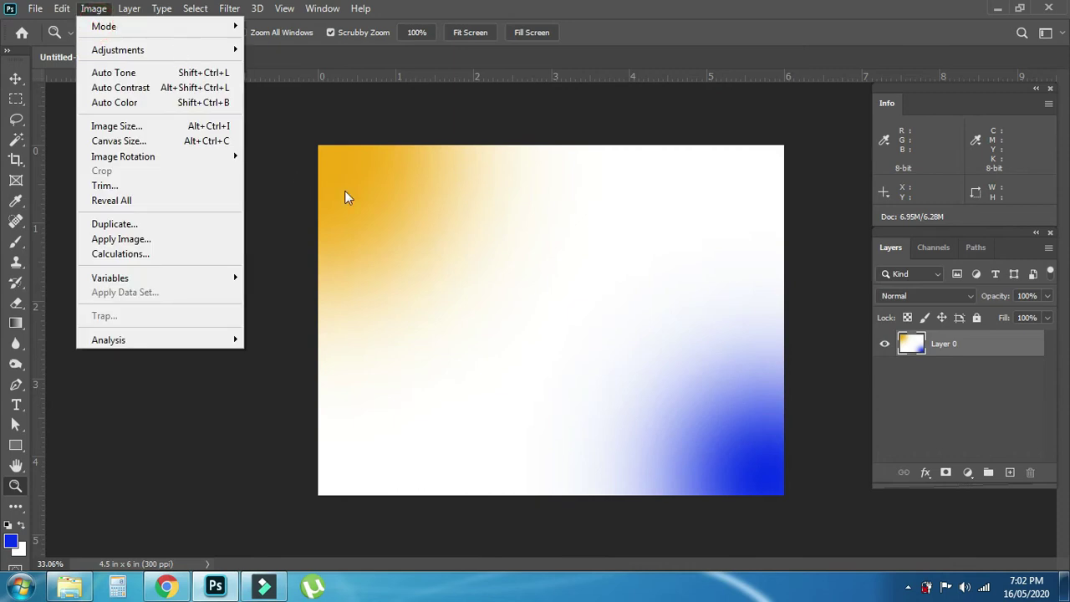
pyautogui.click(359, 179)
pyautogui.moveTo(360, 178); pyautogui.dragTo(368, 181)
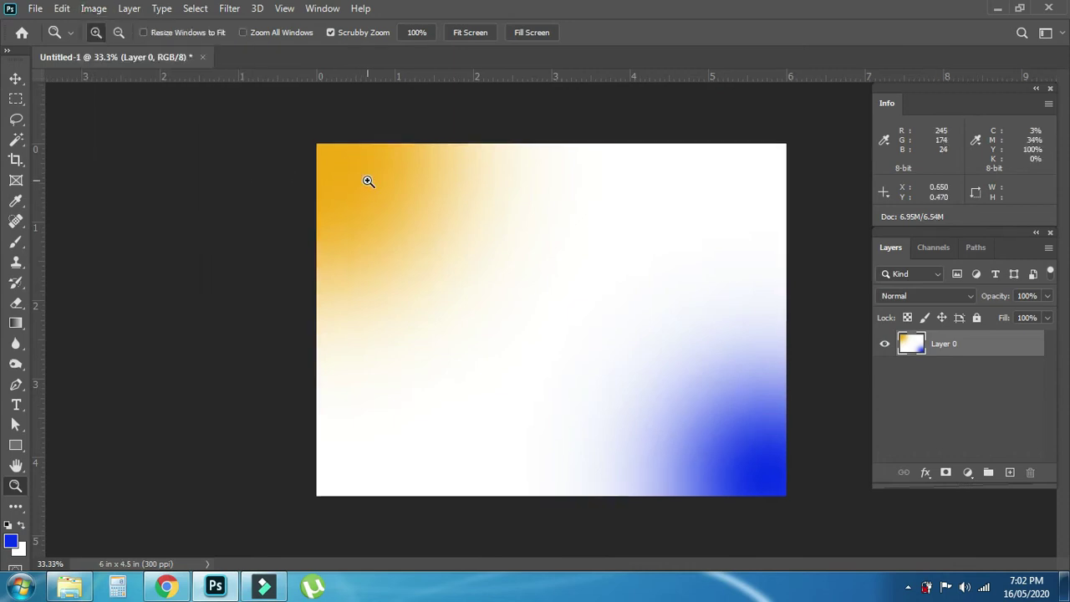
pyautogui.click(94, 8)
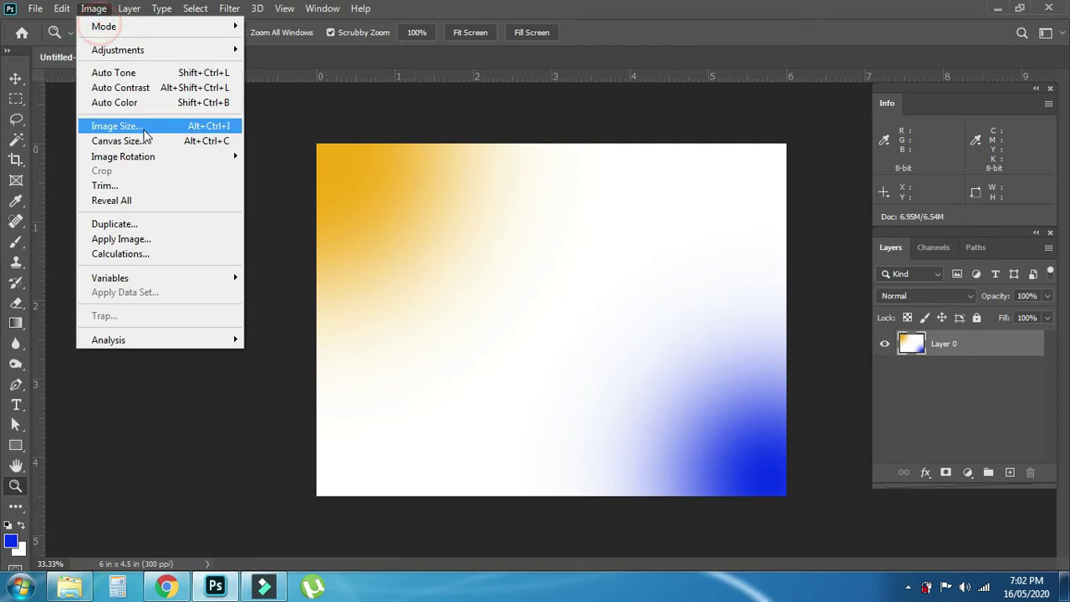
pyautogui.click(298, 158)
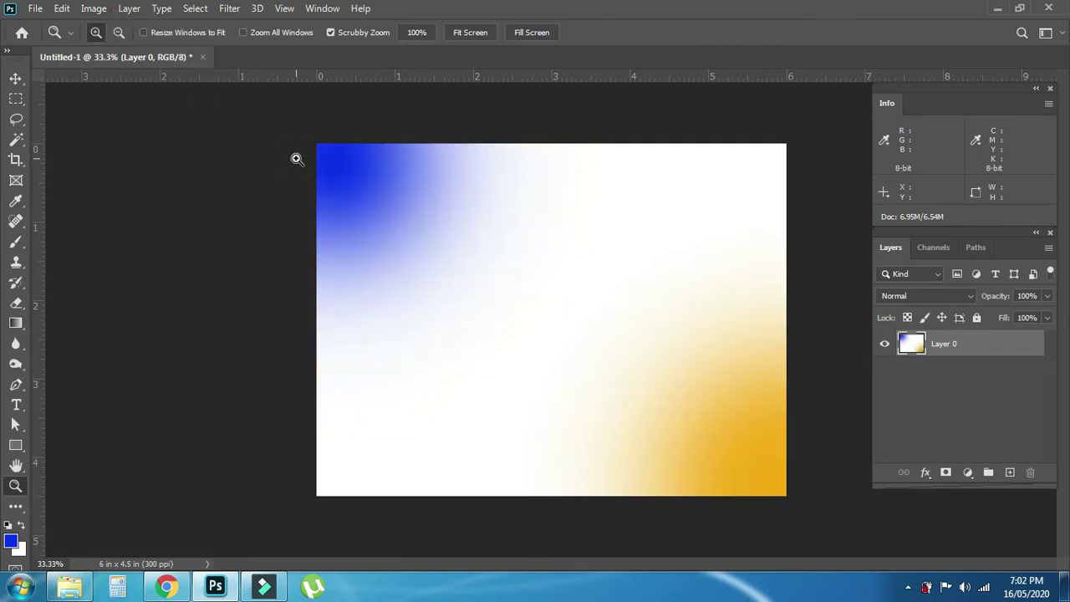
pyautogui.click(94, 8)
pyautogui.moveTo(123, 156)
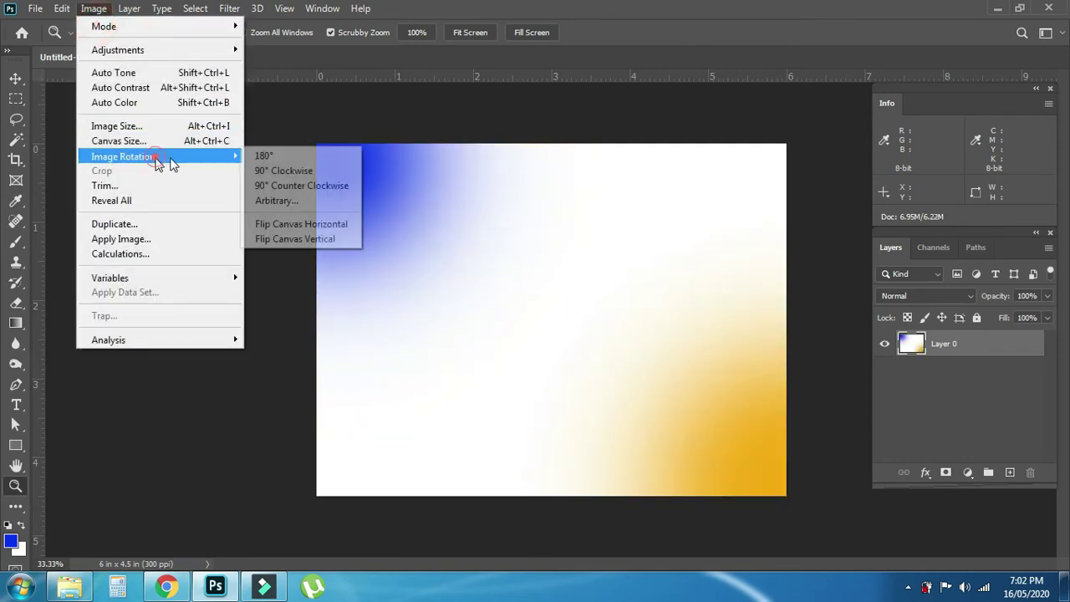
pyautogui.click(269, 176)
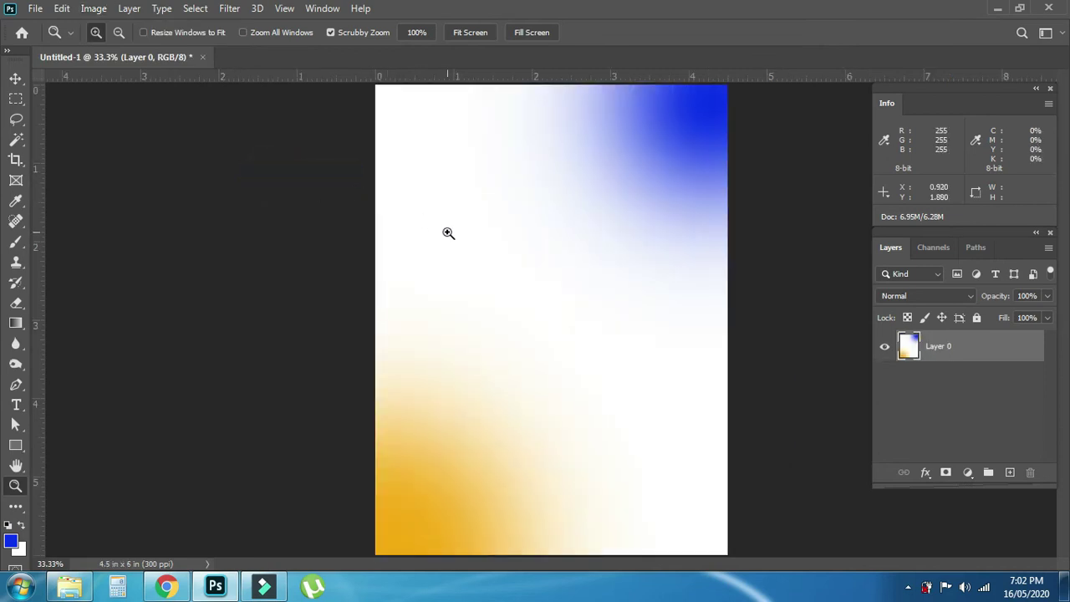
pyautogui.hotkey('ctrl', 'z')
pyautogui.hotkey('ctrl', 'z')
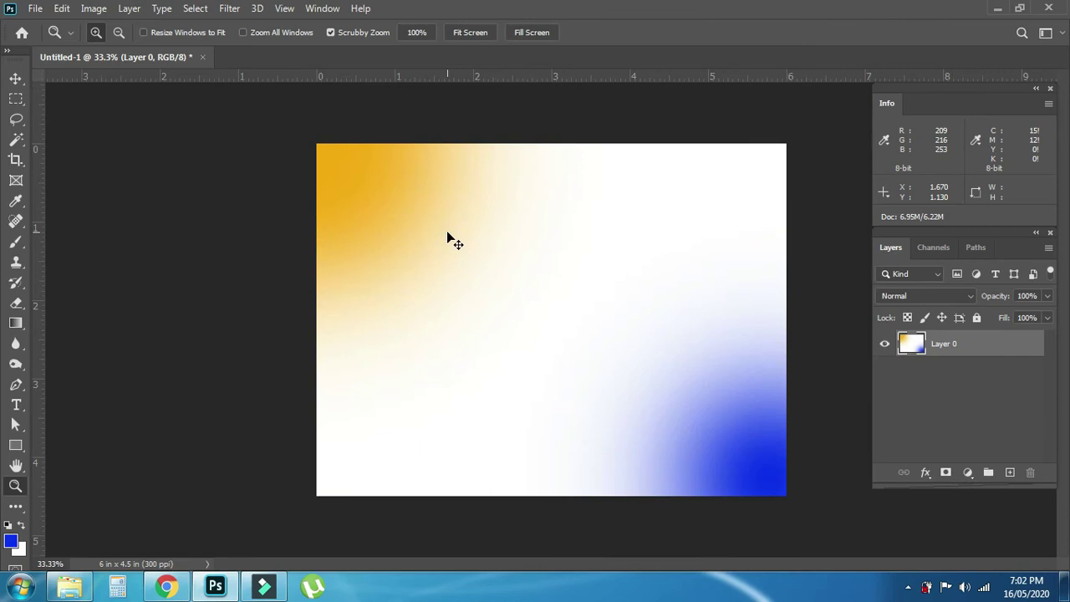
# Rotate the canvas 90° counter-clockwise, then undo it to restore the original landscape orientation
pyautogui.click(95, 10)
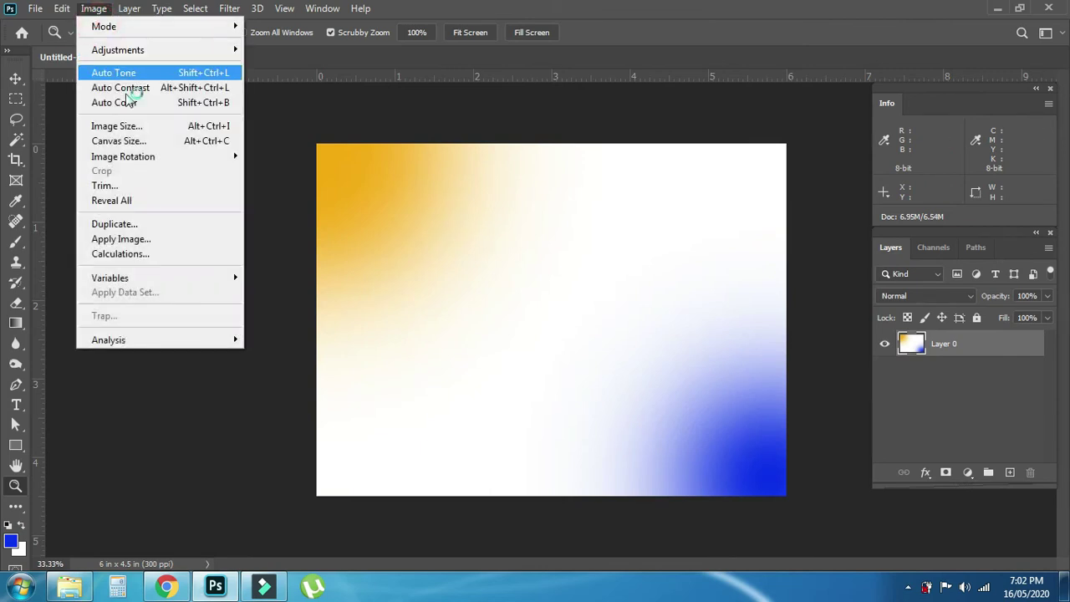
pyautogui.moveTo(123, 156)
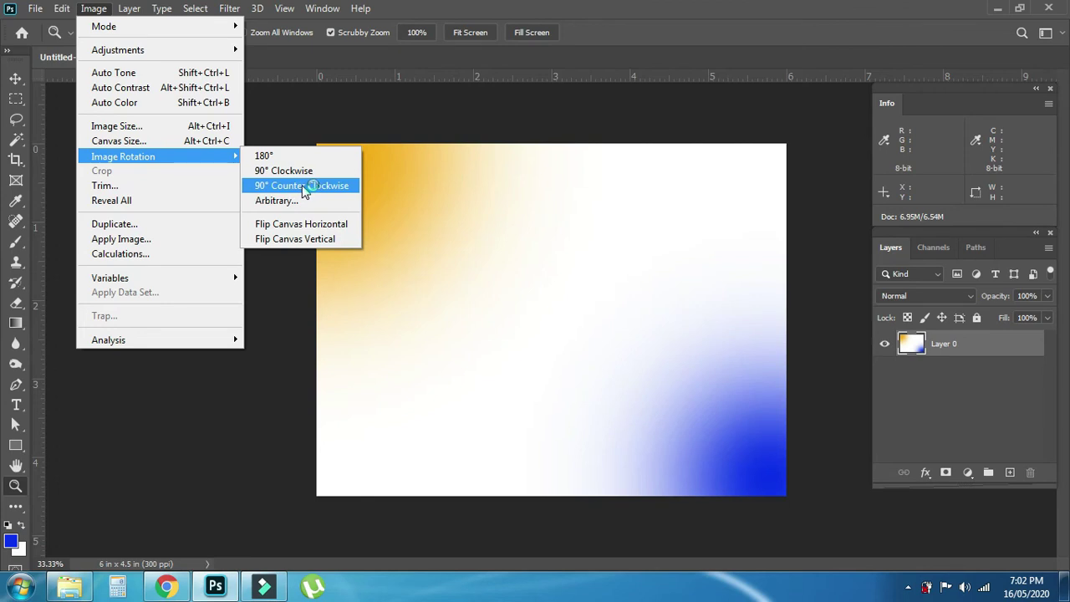
pyautogui.click(302, 185)
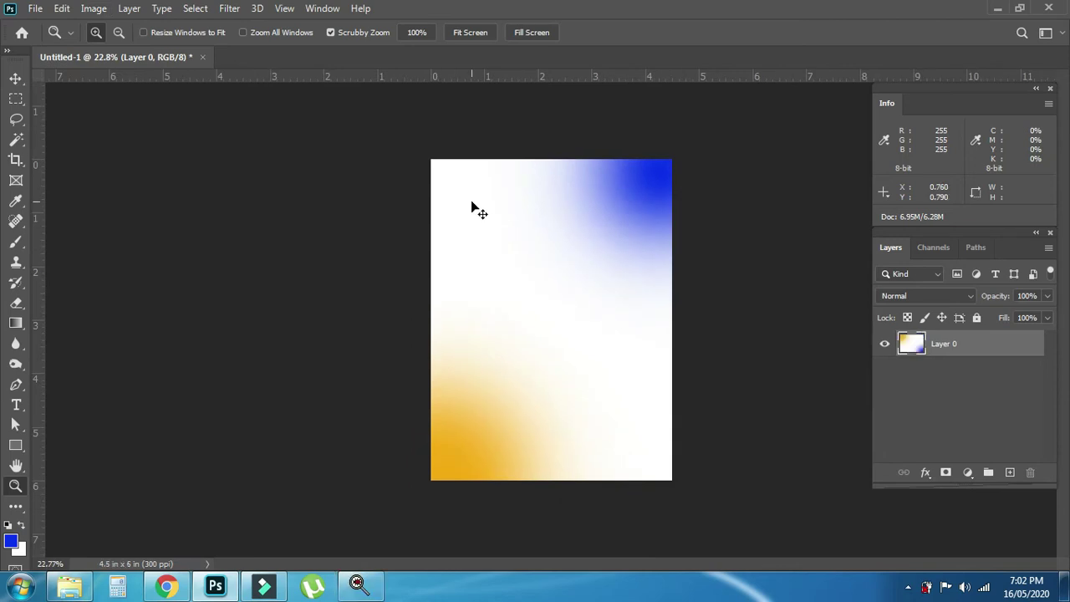
pyautogui.hotkey('ctrl', 'z')
pyautogui.click(94, 9)
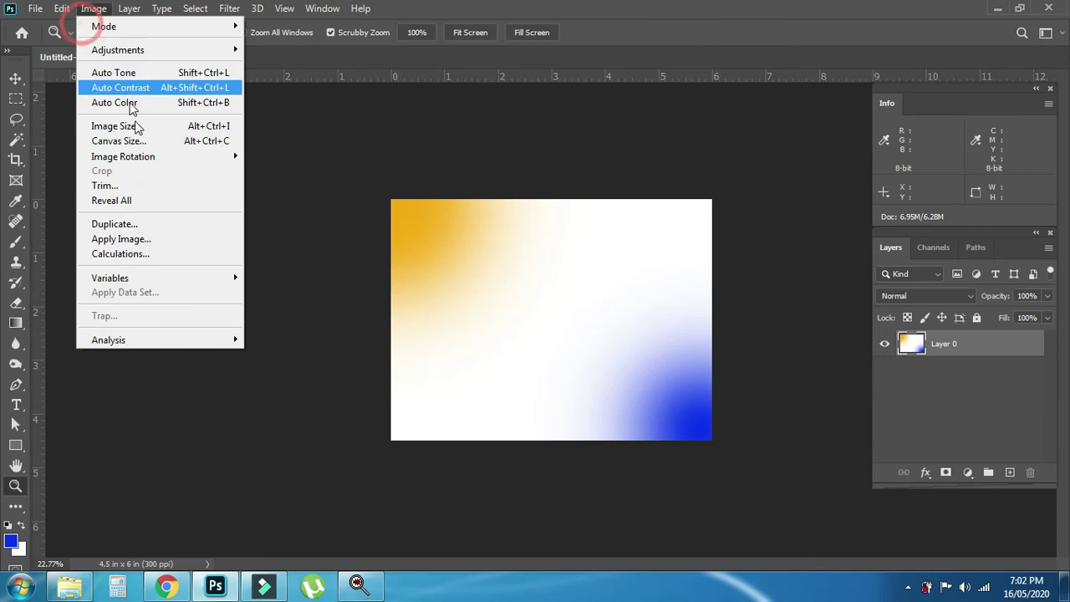
pyautogui.click(148, 158)
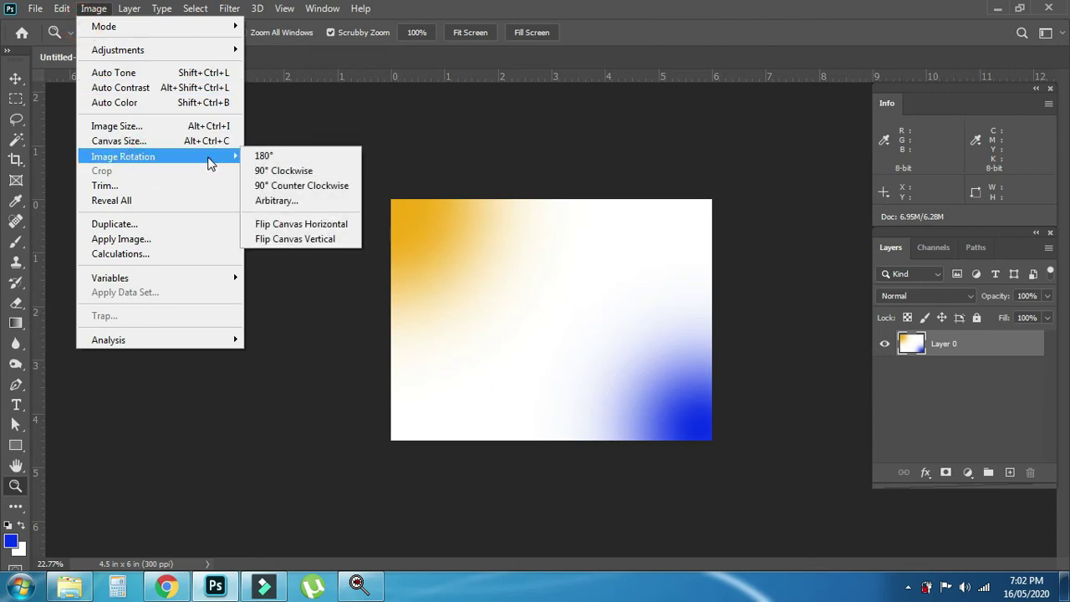
pyautogui.press('Escape')
pyautogui.press('Escape')
pyautogui.click(94, 8)
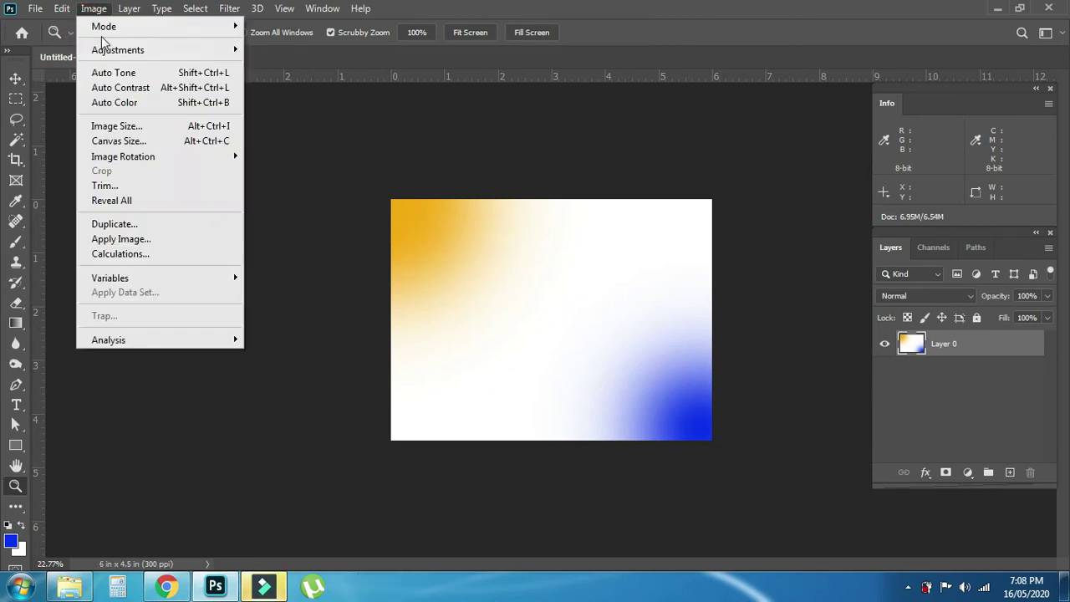
pyautogui.click(131, 158)
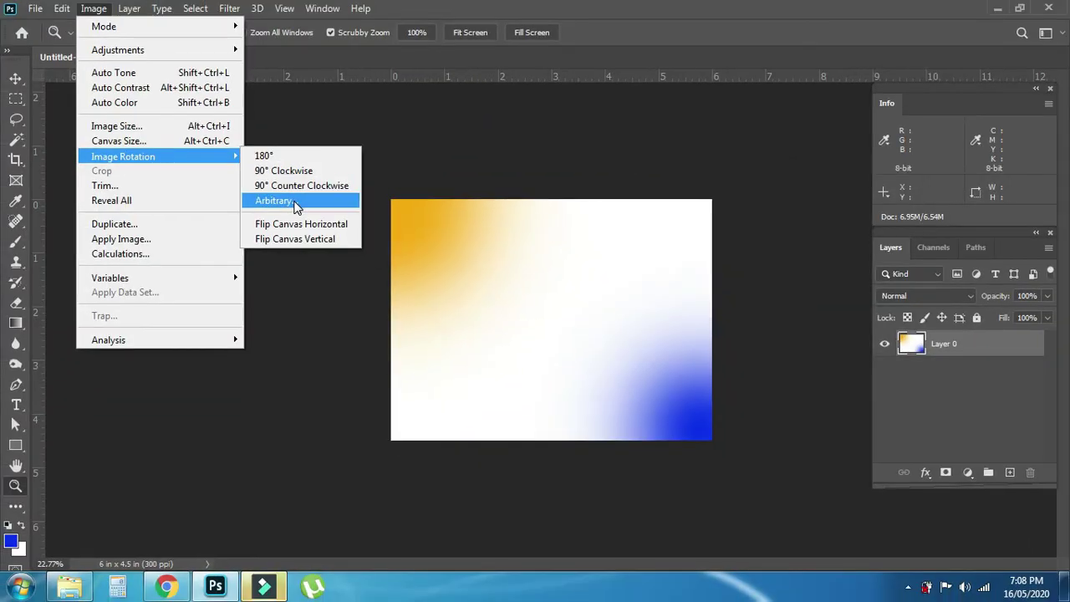
pyautogui.click(299, 209)
pyautogui.write('120')
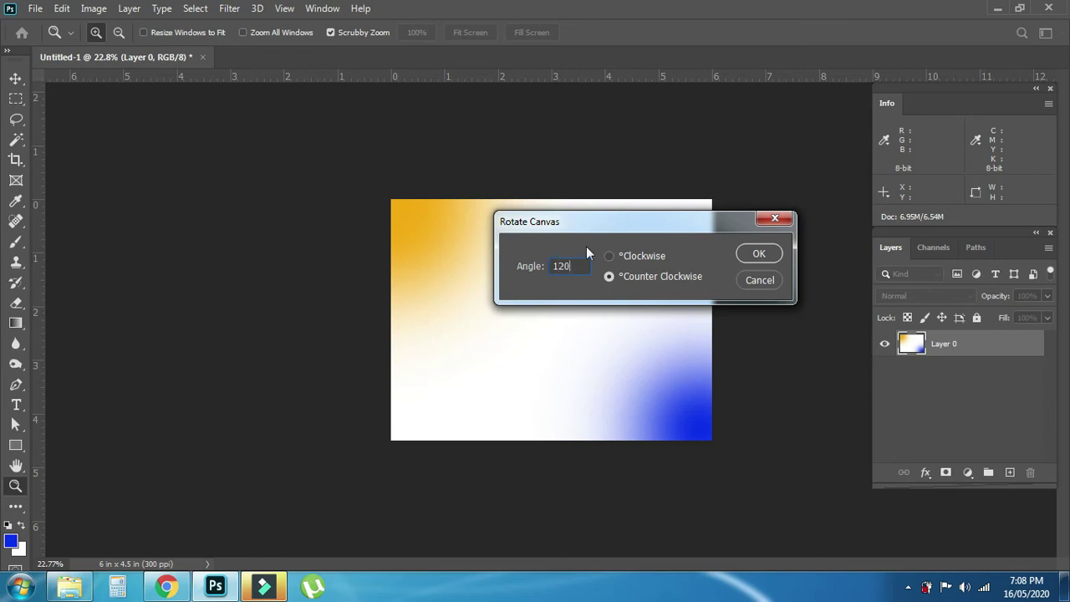
pyautogui.click(664, 256)
pyautogui.click(758, 255)
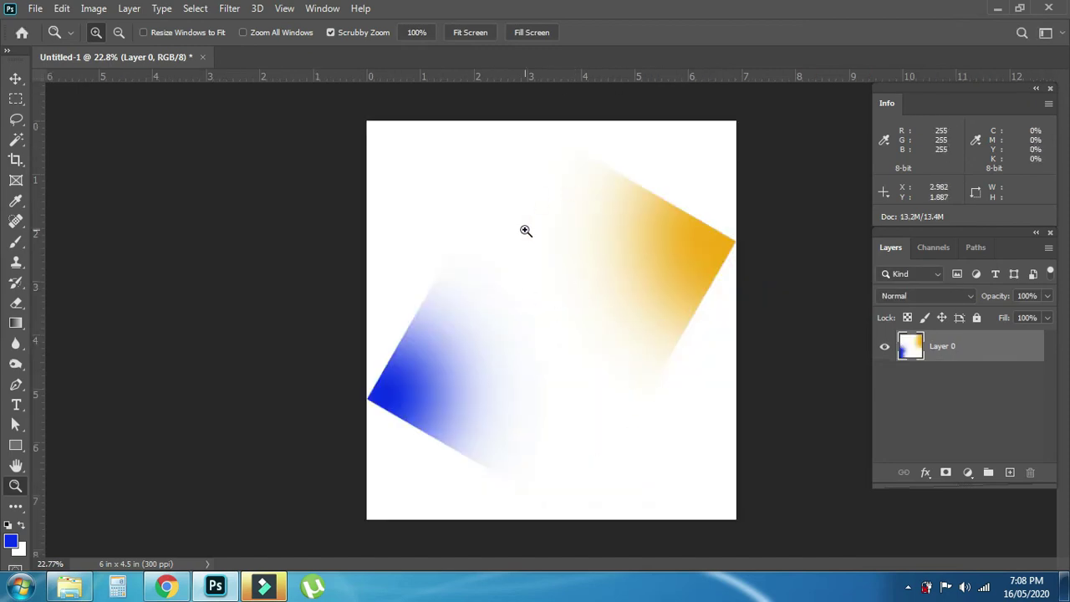
pyautogui.moveTo(633, 173)
pyautogui.mouseDown()
pyautogui.moveTo(736, 255)
pyautogui.moveTo(727, 294)
pyautogui.mouseUp()
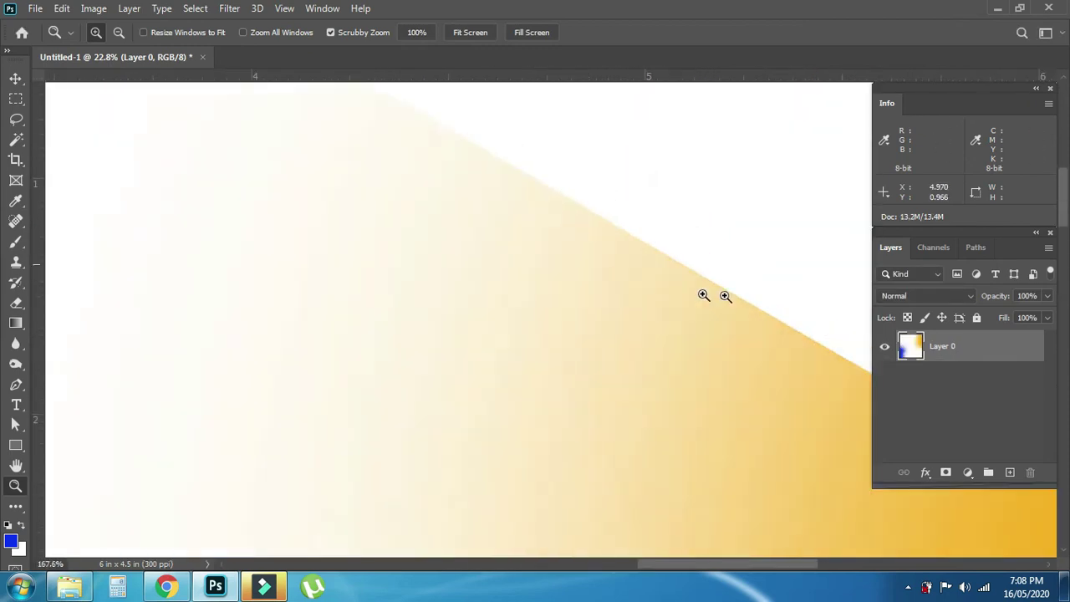
pyautogui.moveTo(633, 256); pyautogui.dragTo(698, 299)
pyautogui.moveTo(537, 161); pyautogui.dragTo(495, 126)
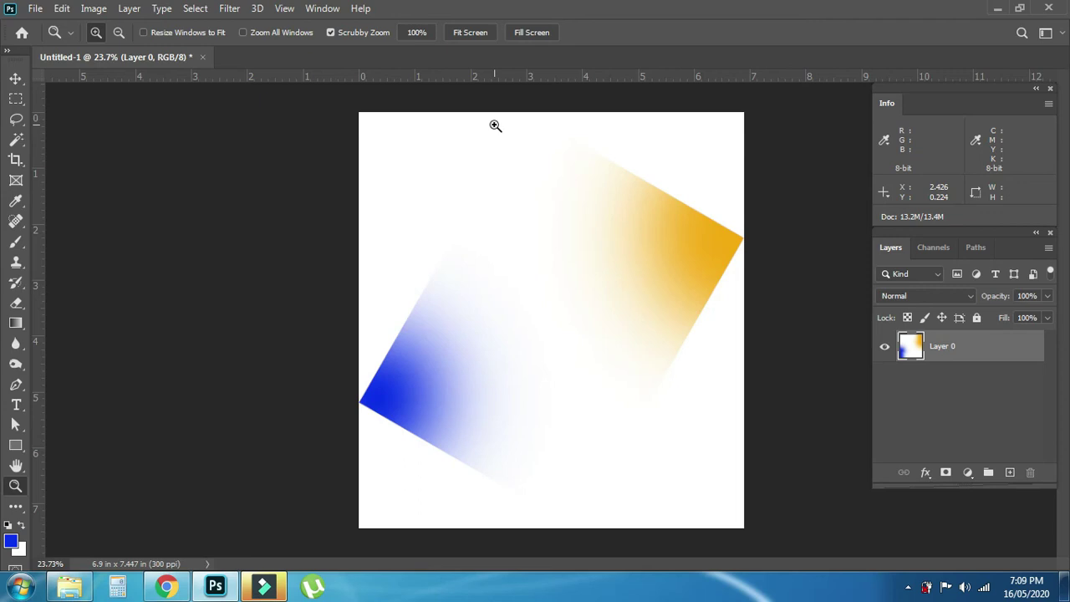
pyautogui.hotkey('ctrl', 'z')
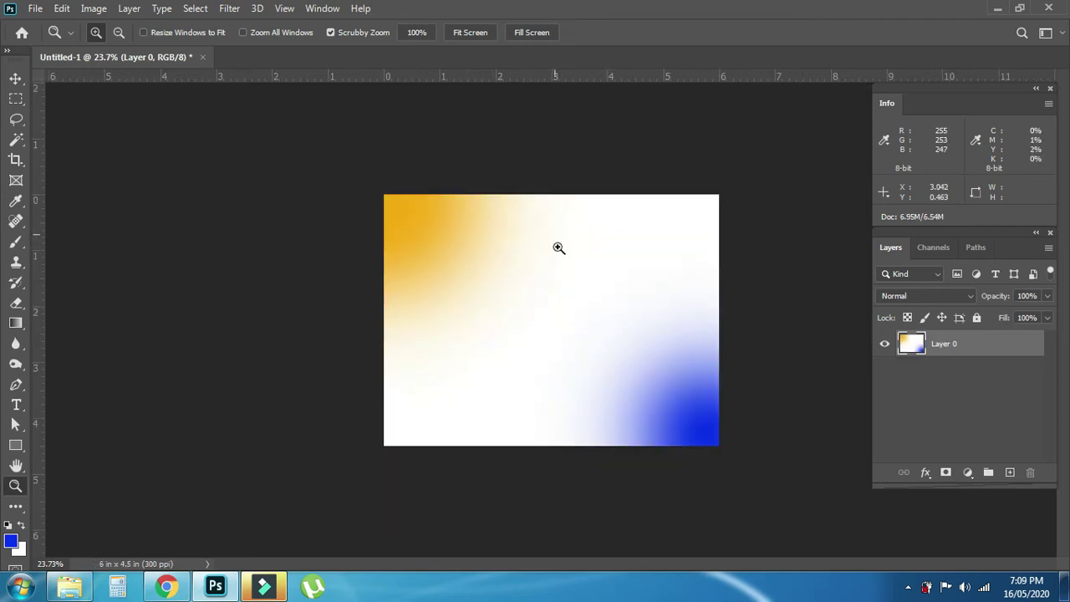
pyautogui.click(94, 10)
pyautogui.moveTo(83, 87)
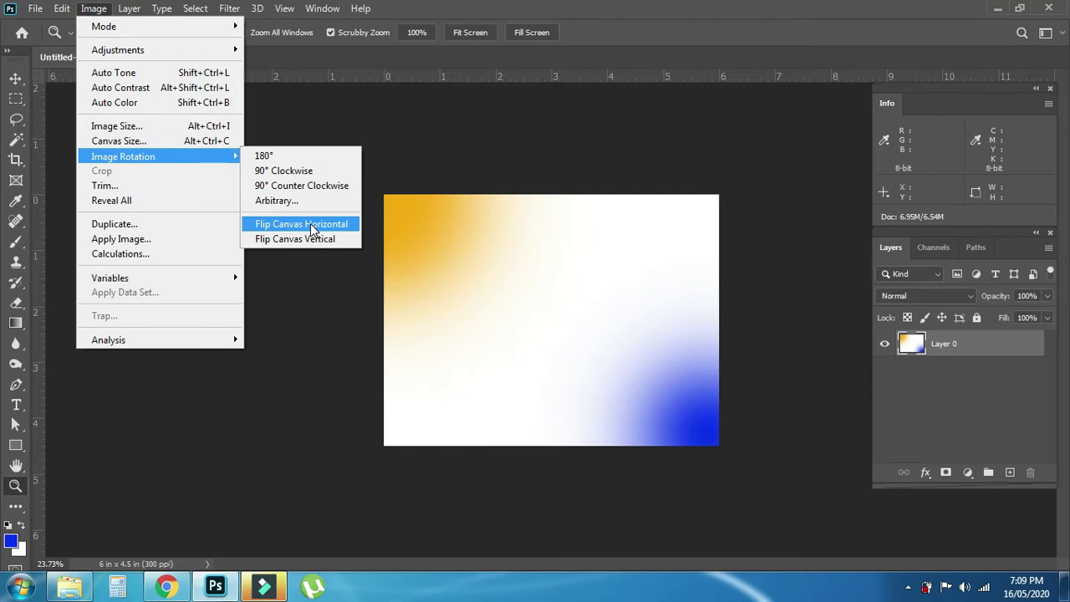
pyautogui.click(314, 226)
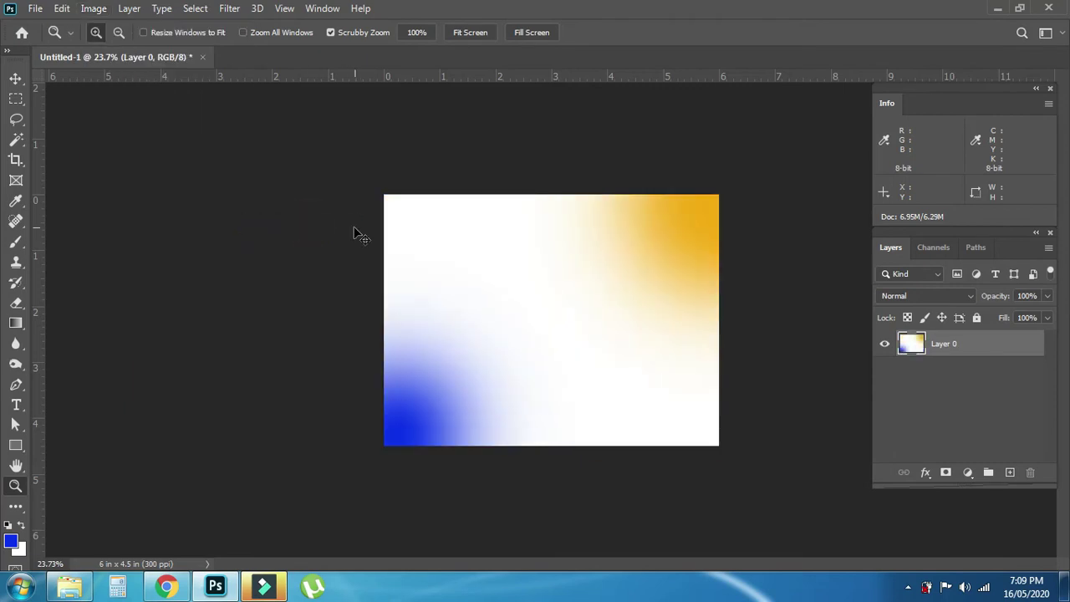
pyautogui.hotkey('ctrl', 'z')
pyautogui.click(94, 8)
pyautogui.moveTo(123, 157)
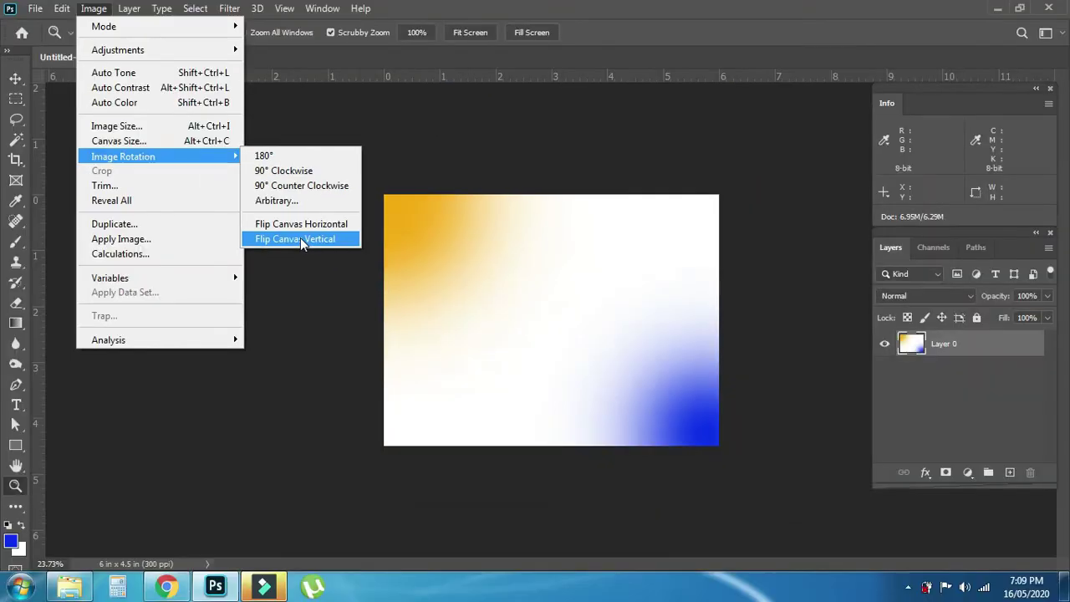
pyautogui.click(301, 239)
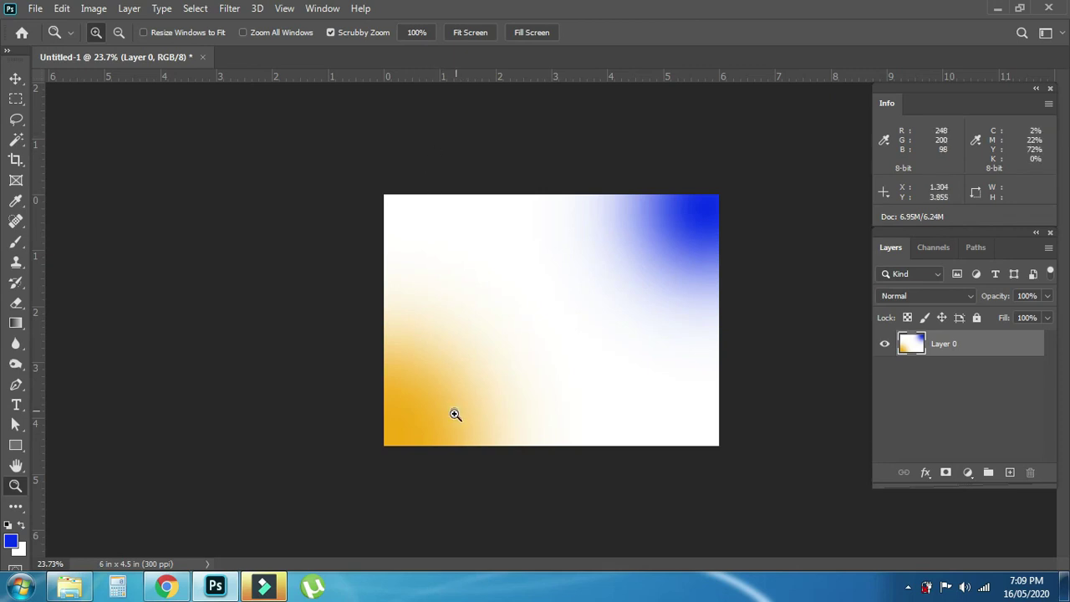
pyautogui.hotkey('ctrl', 'z')
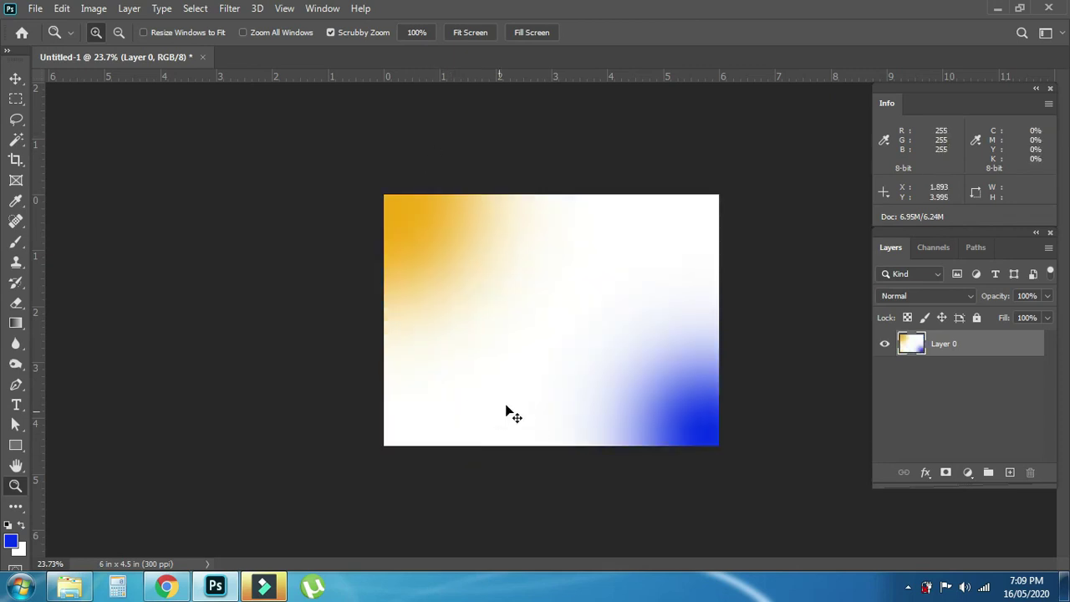